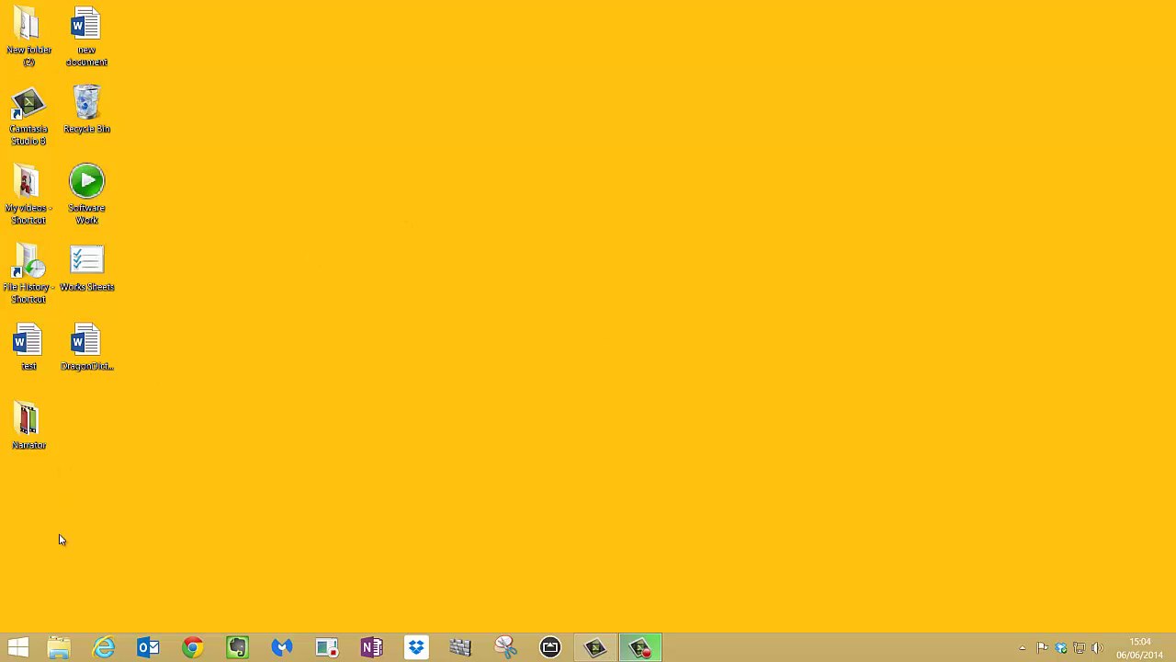
# - Look through Control Panel's Speech Recognition and Ease of Access Center pages, then close them
pyautogui.rightClick(20, 651)
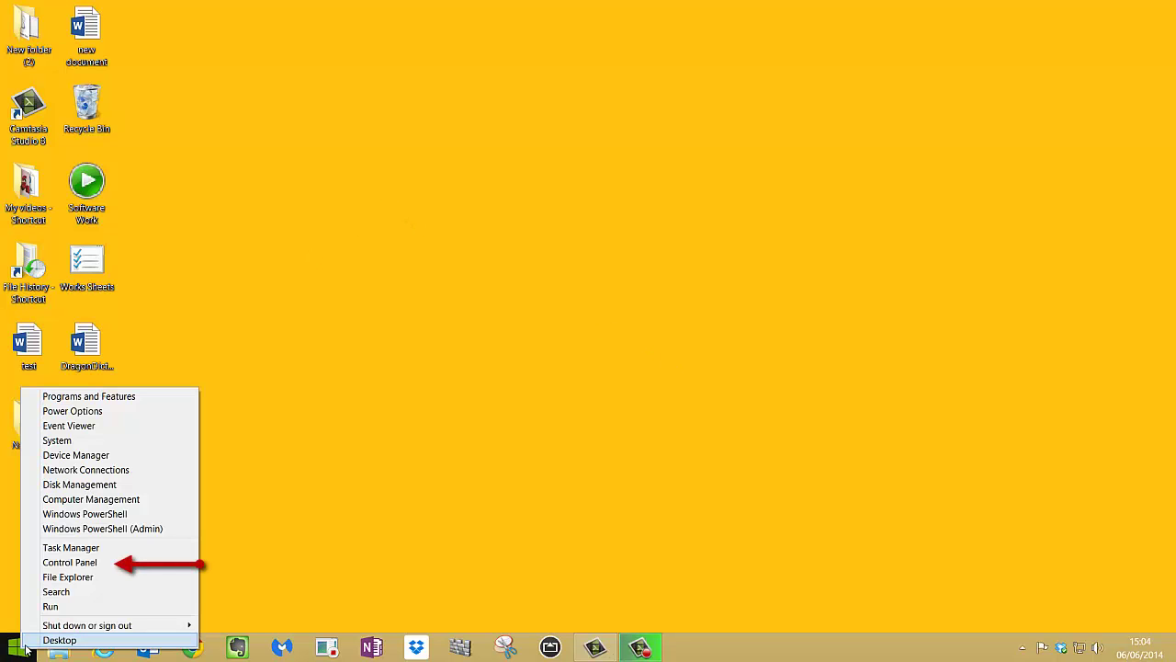
pyautogui.click(72, 563)
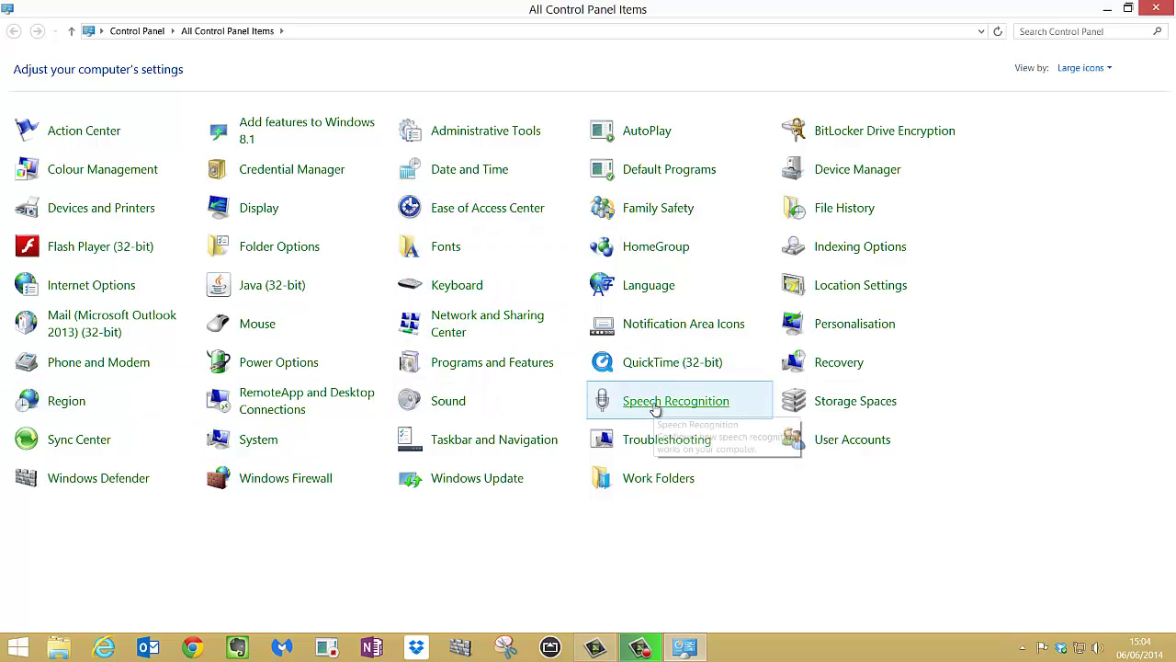
pyautogui.click(654, 408)
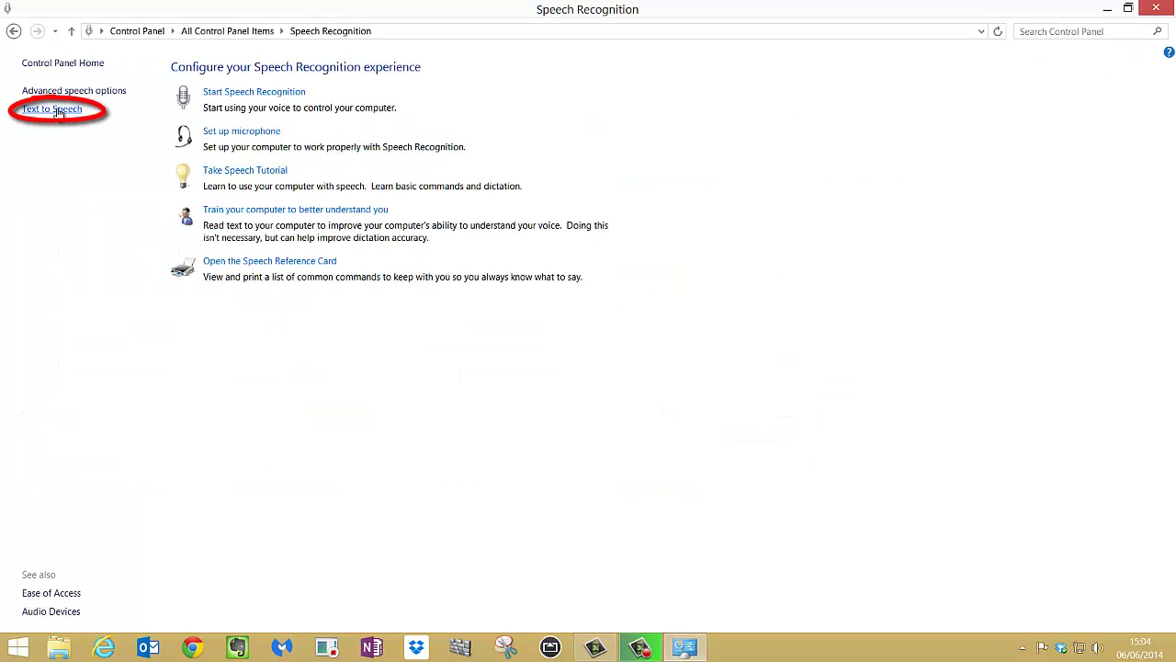
pyautogui.click(14, 33)
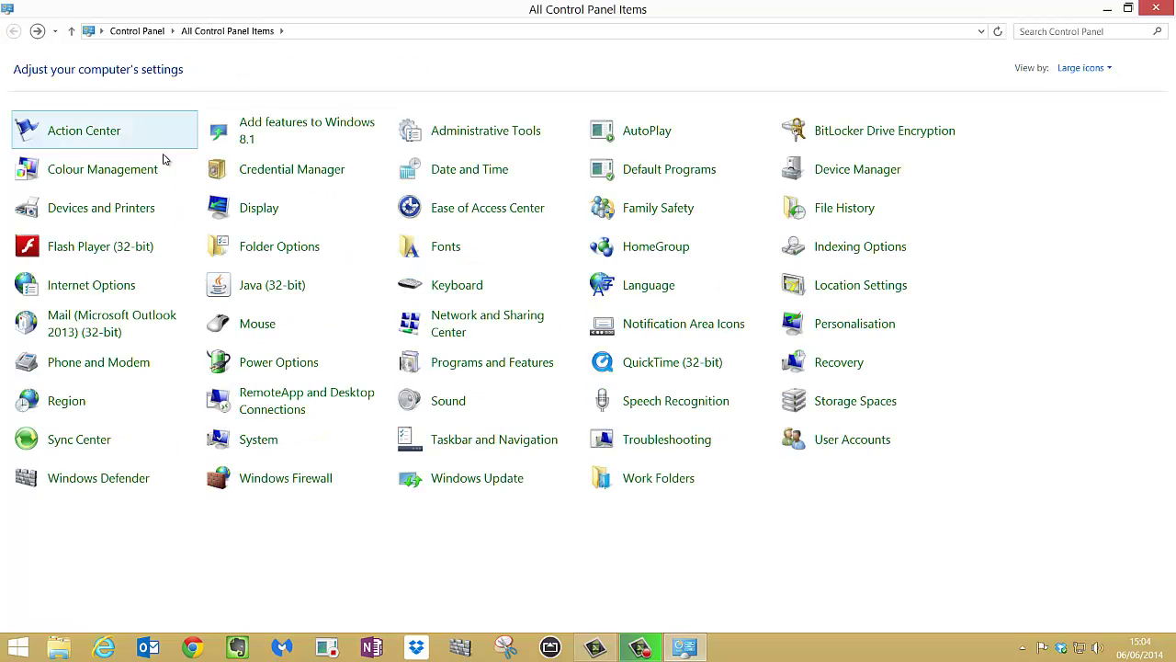
pyautogui.click(450, 216)
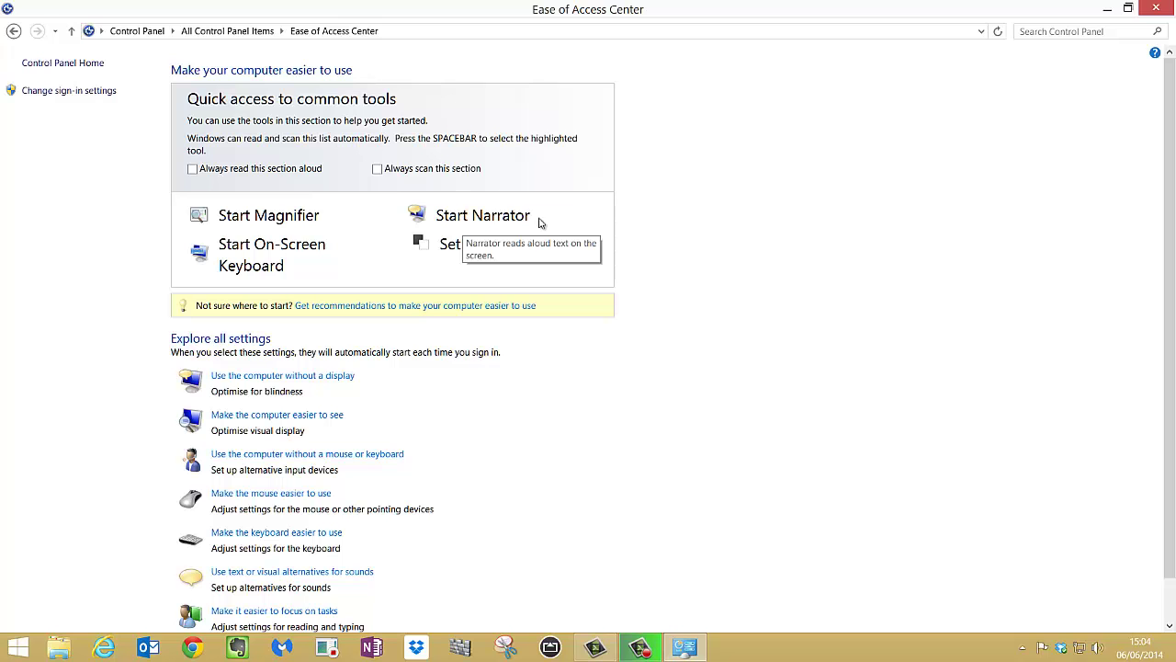
pyautogui.click(1157, 8)
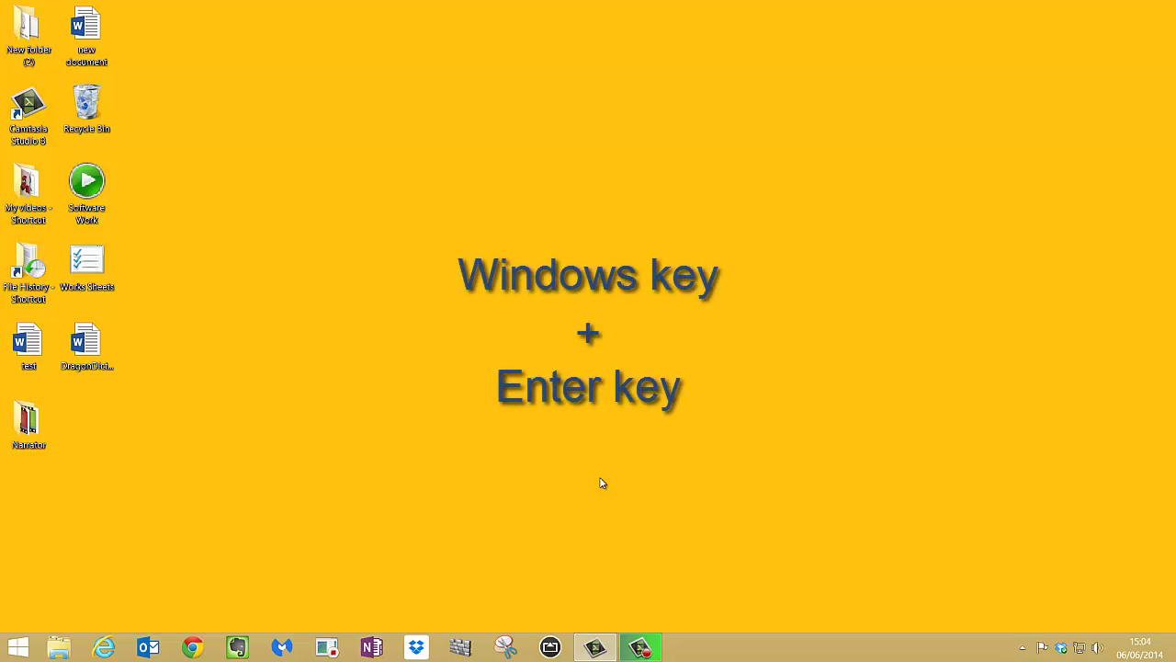
# - Start Narrator with Windows+Enter and bring its settings window to the desktop
pyautogui.press('super+Return')
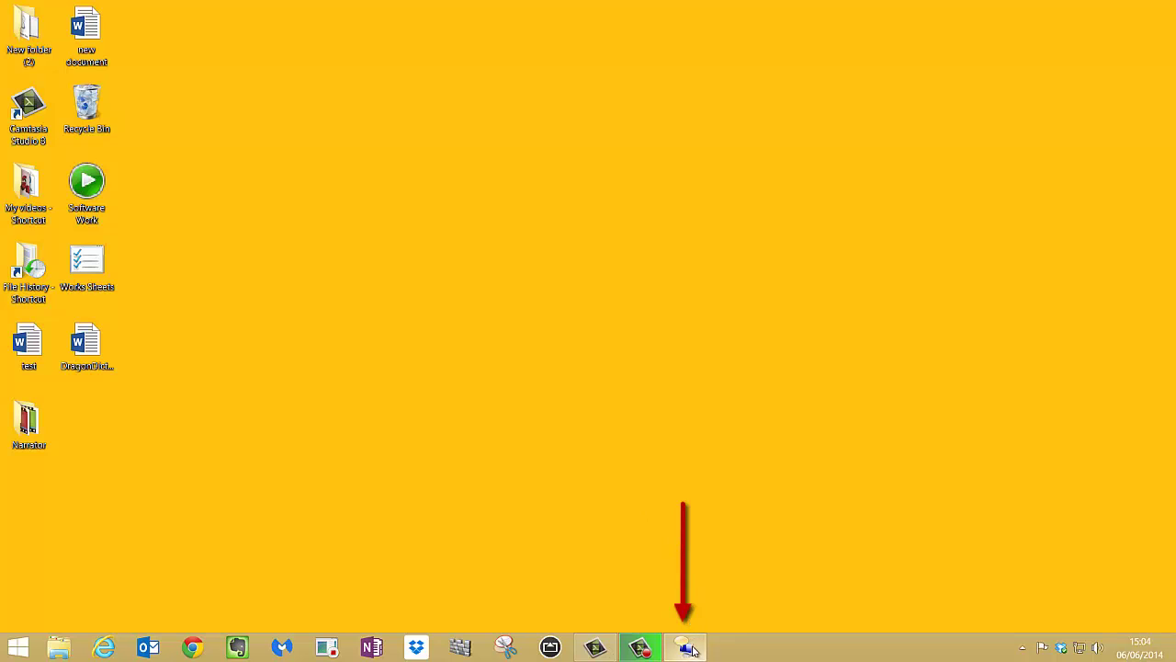
pyautogui.moveTo(689, 653)
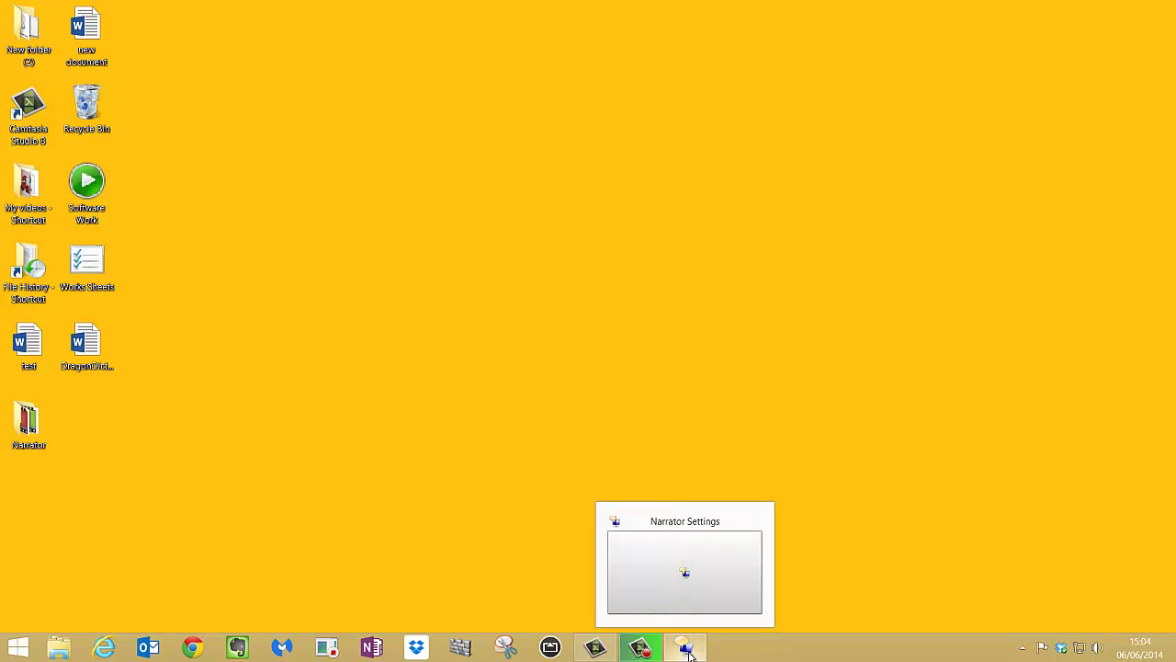
pyautogui.click(689, 652)
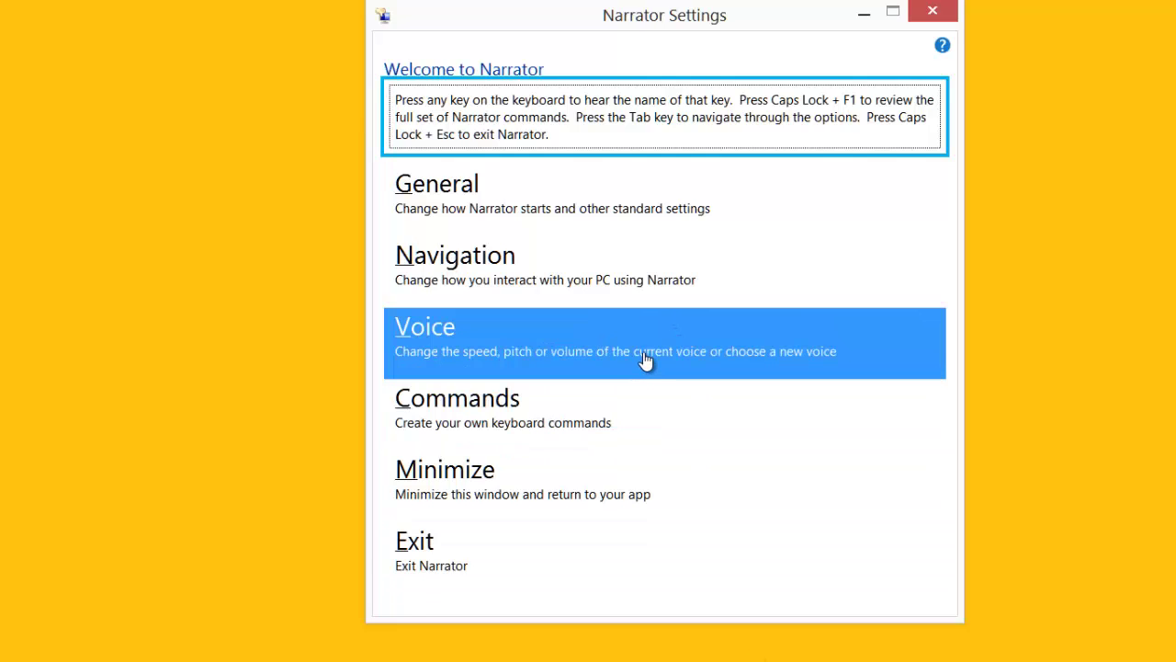
# - Keep the Microsoft Hazel Desktop voice, raise its volume, slow its speed slightly, and save
pyautogui.click(643, 360)
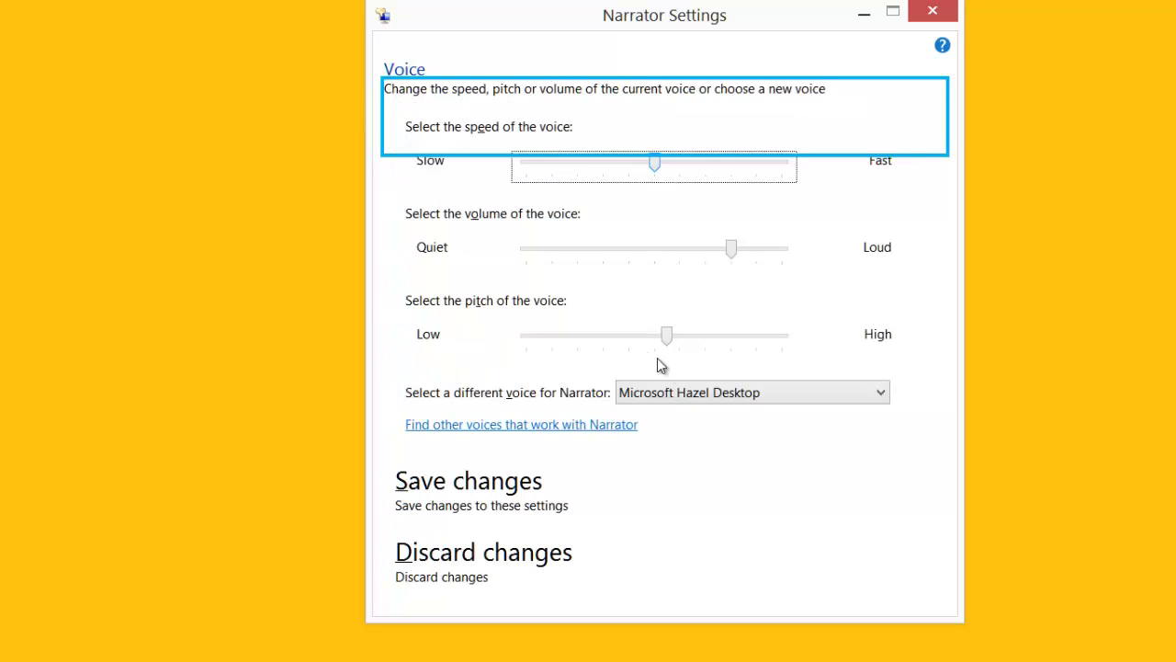
pyautogui.click(716, 398)
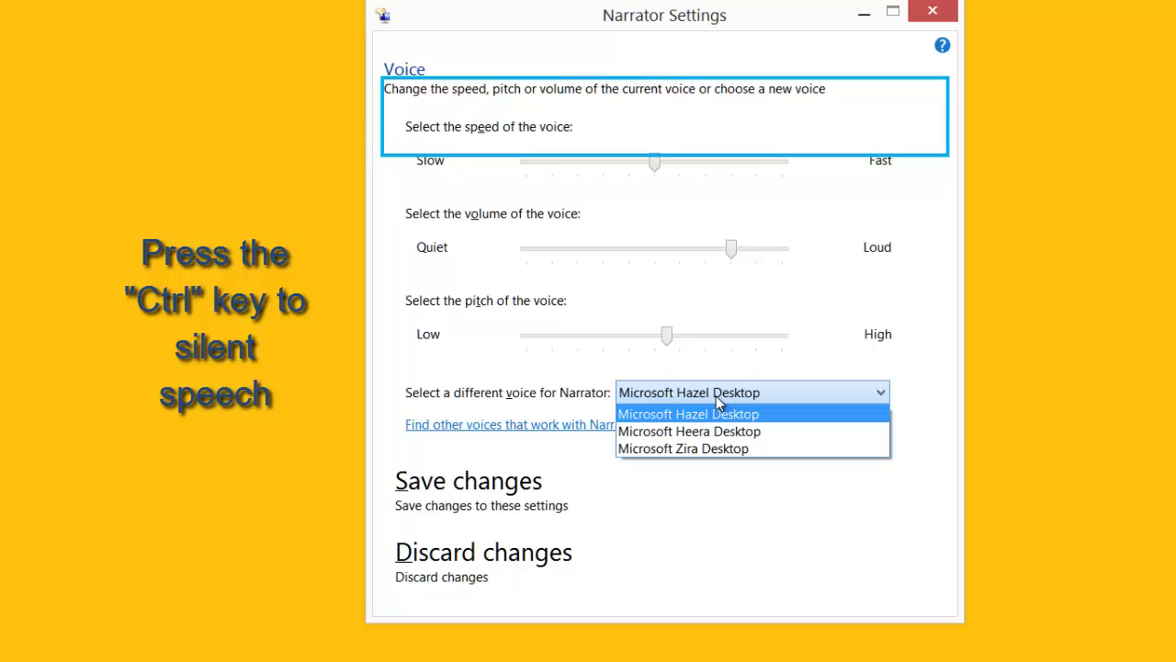
pyautogui.click(716, 396)
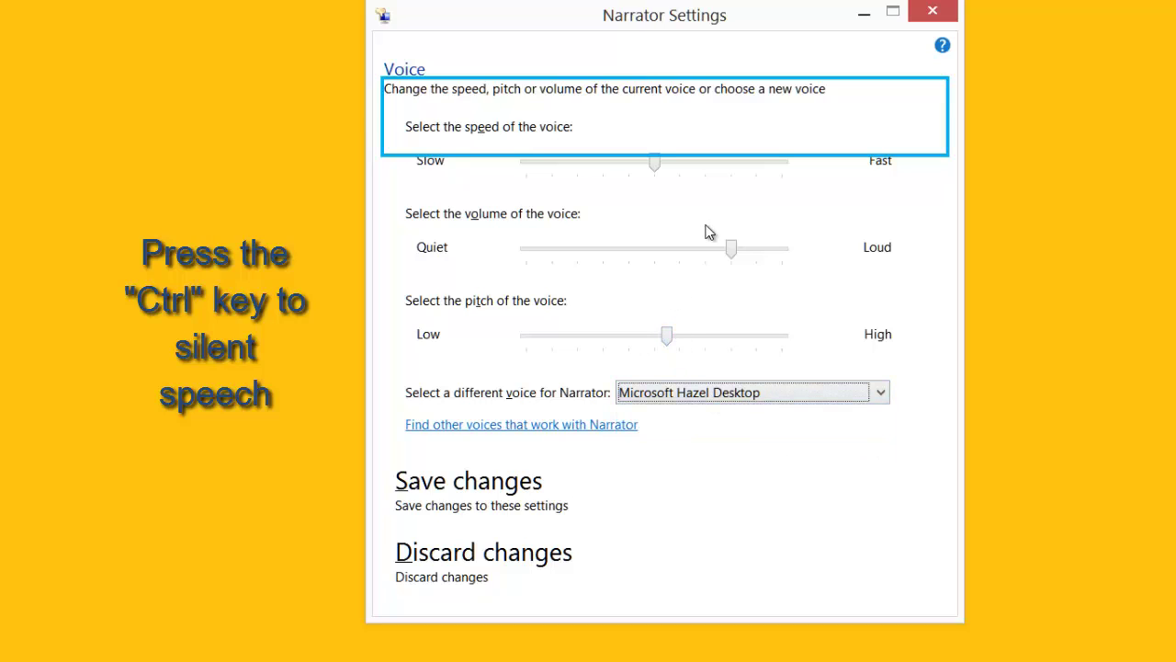
pyautogui.moveTo(732, 249); pyautogui.dragTo(753, 257)
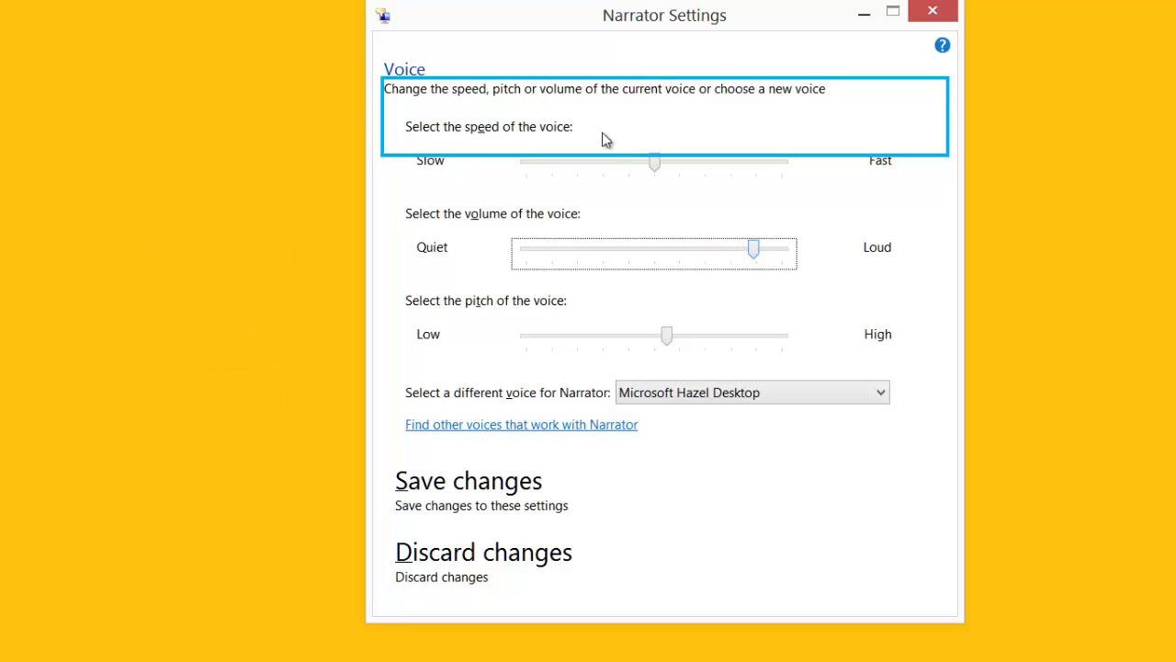
pyautogui.click(656, 165)
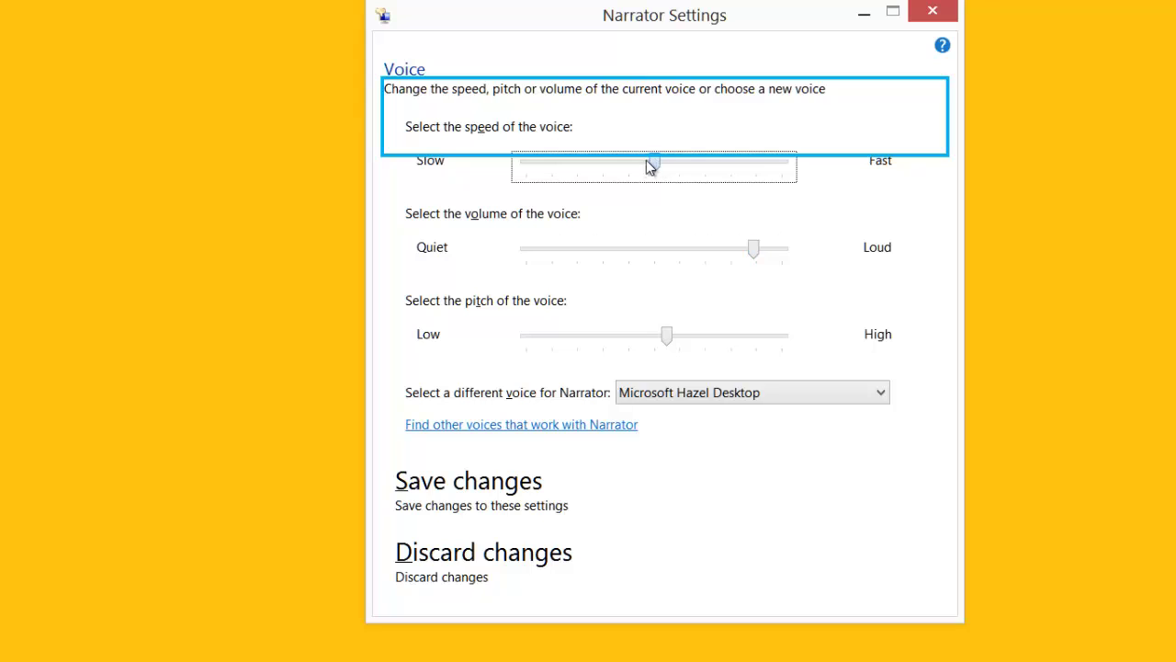
pyautogui.moveTo(646, 169); pyautogui.dragTo(638, 166)
pyautogui.click(503, 512)
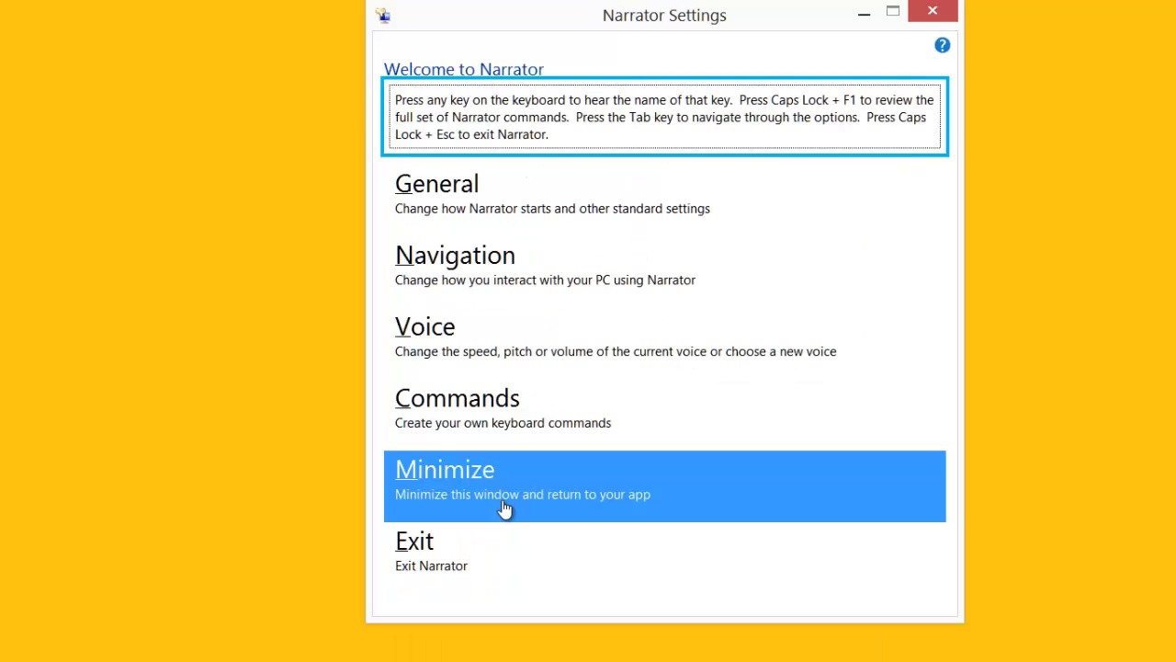
pyautogui.click(499, 413)
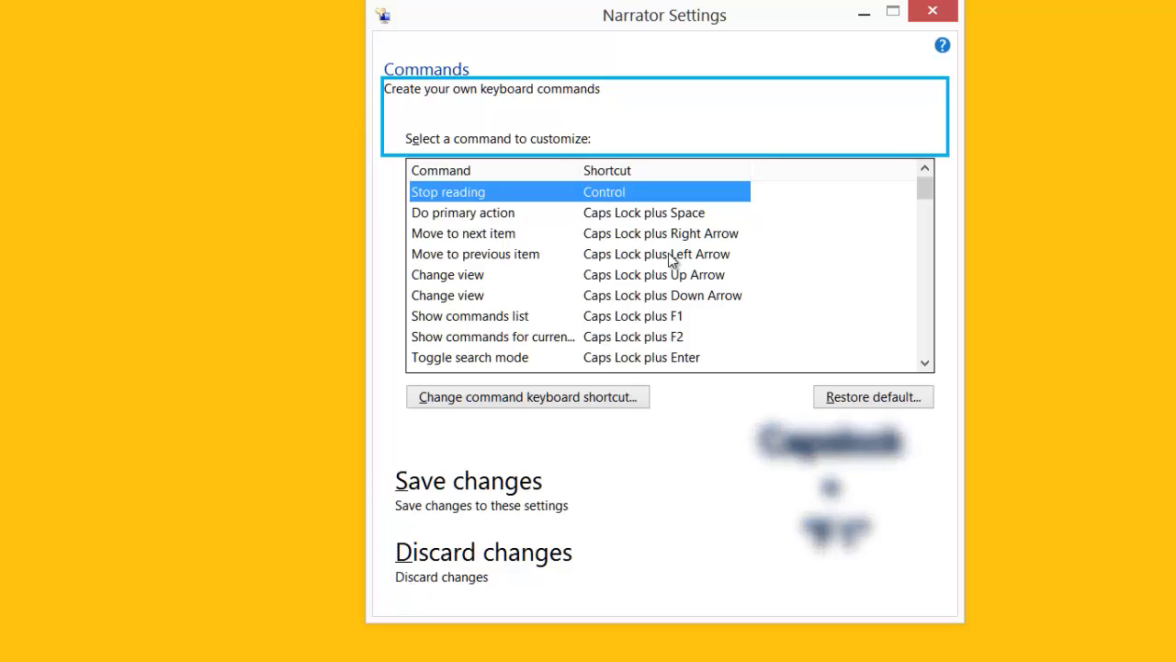
pyautogui.click(597, 498)
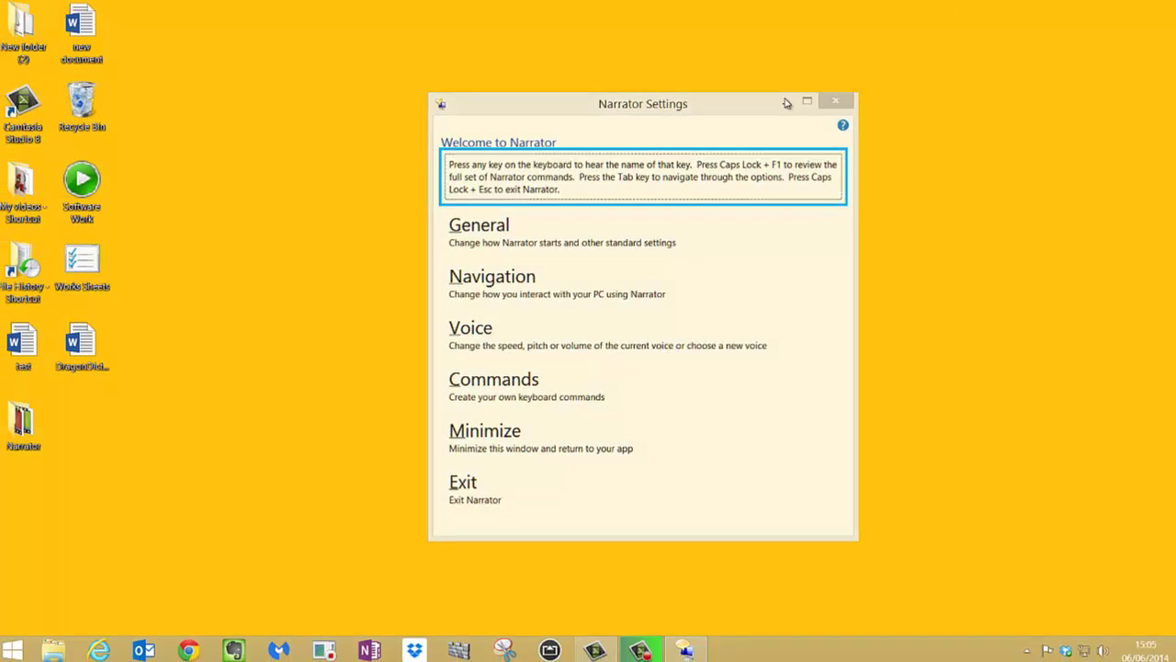
# - Minimize Narrator settings, open the 'test' Word document, and have Narrator read it with Caps Lock+M
pyautogui.click(796, 102)
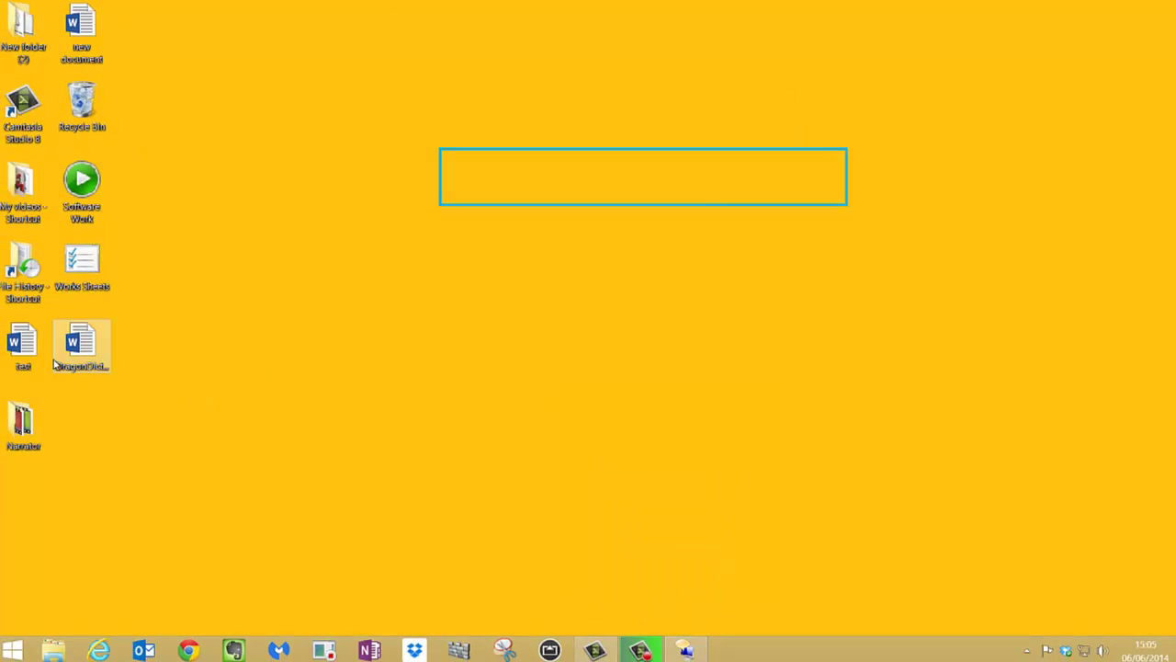
pyautogui.doubleClick(21, 342)
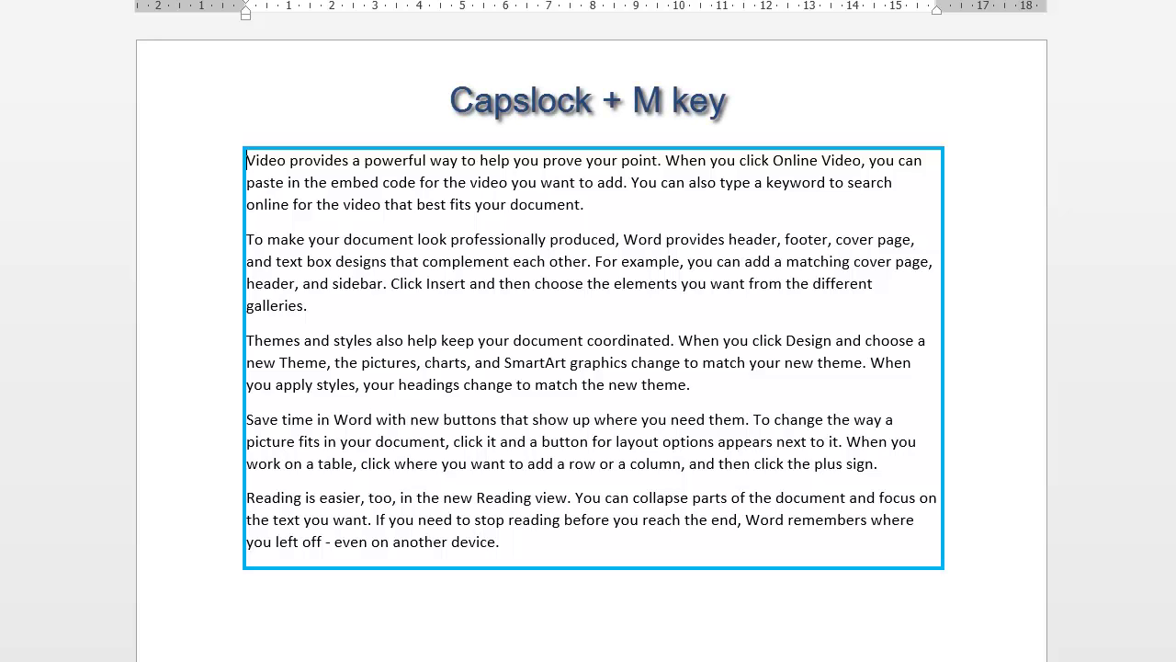
pyautogui.hotkey('capslock', 'm')
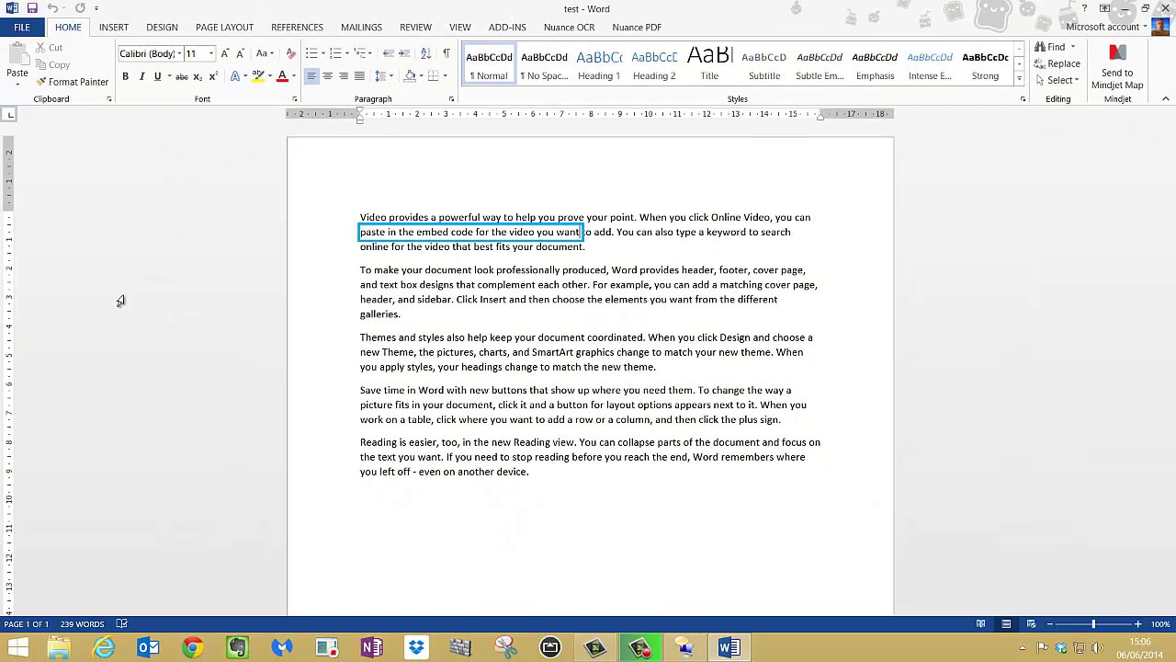
# - Exit and restart Narrator, then have it read the 'test' document again from the start
pyautogui.click(687, 649)
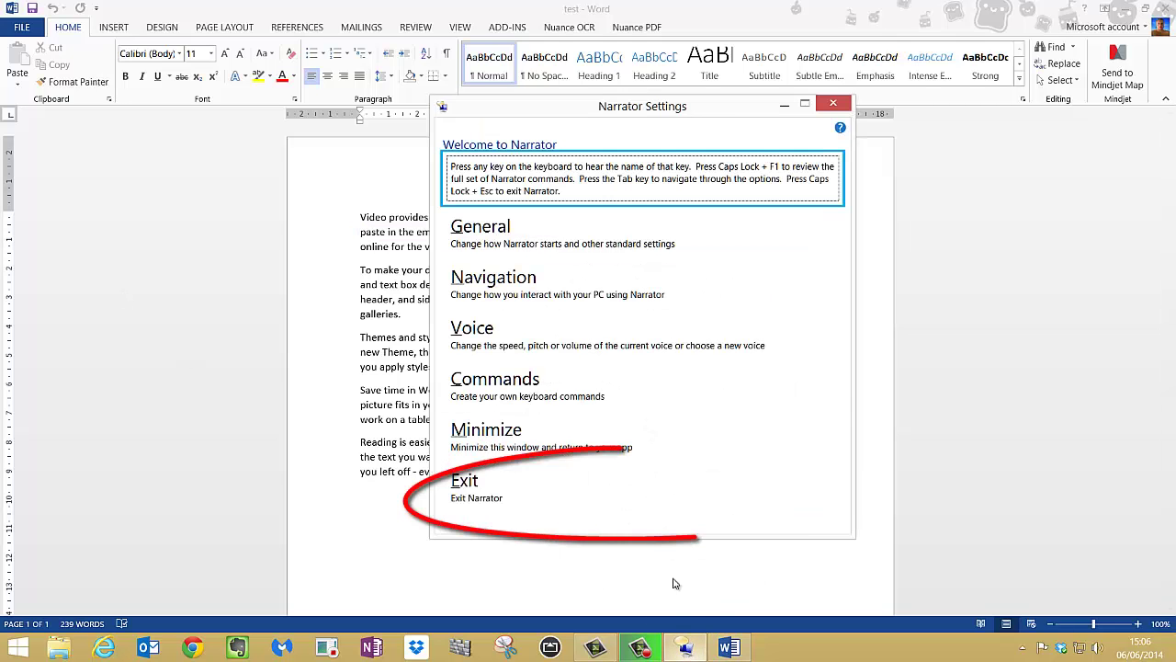
pyautogui.click(524, 487)
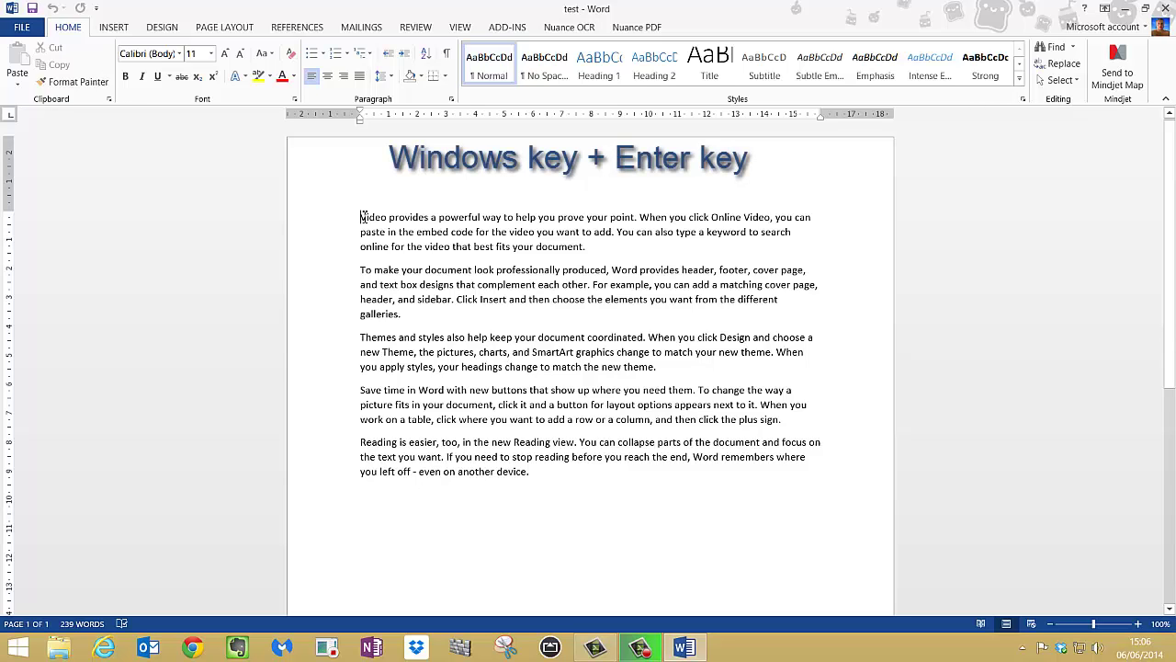
pyautogui.press('super+Return')
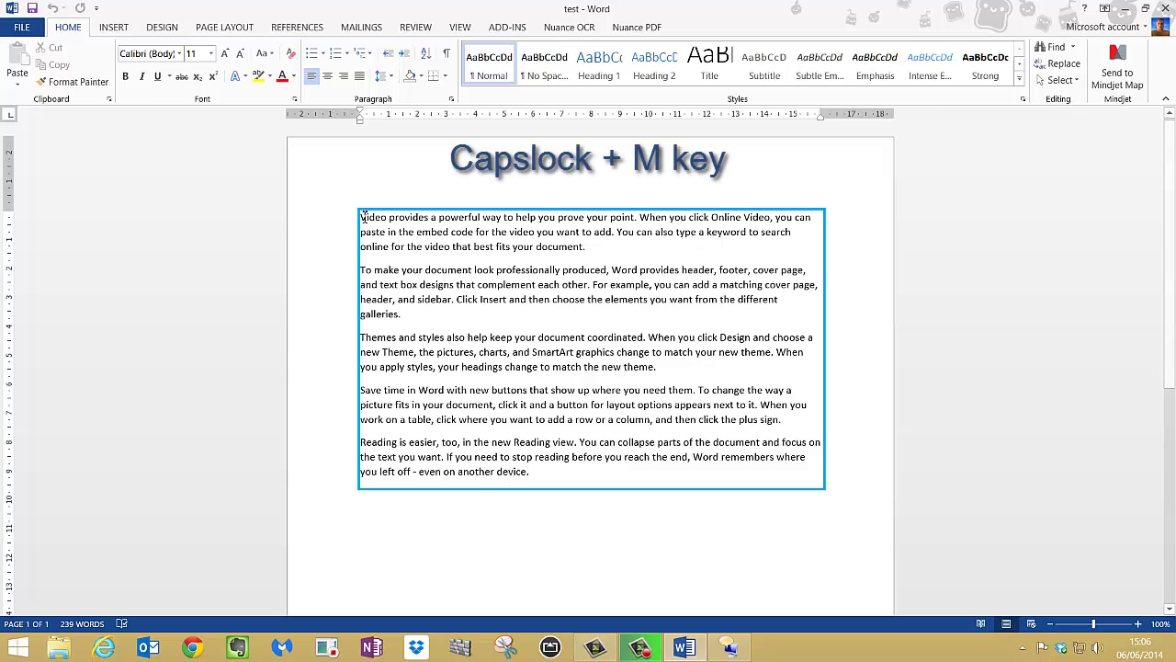
pyautogui.hotkey('capslock', 'm')
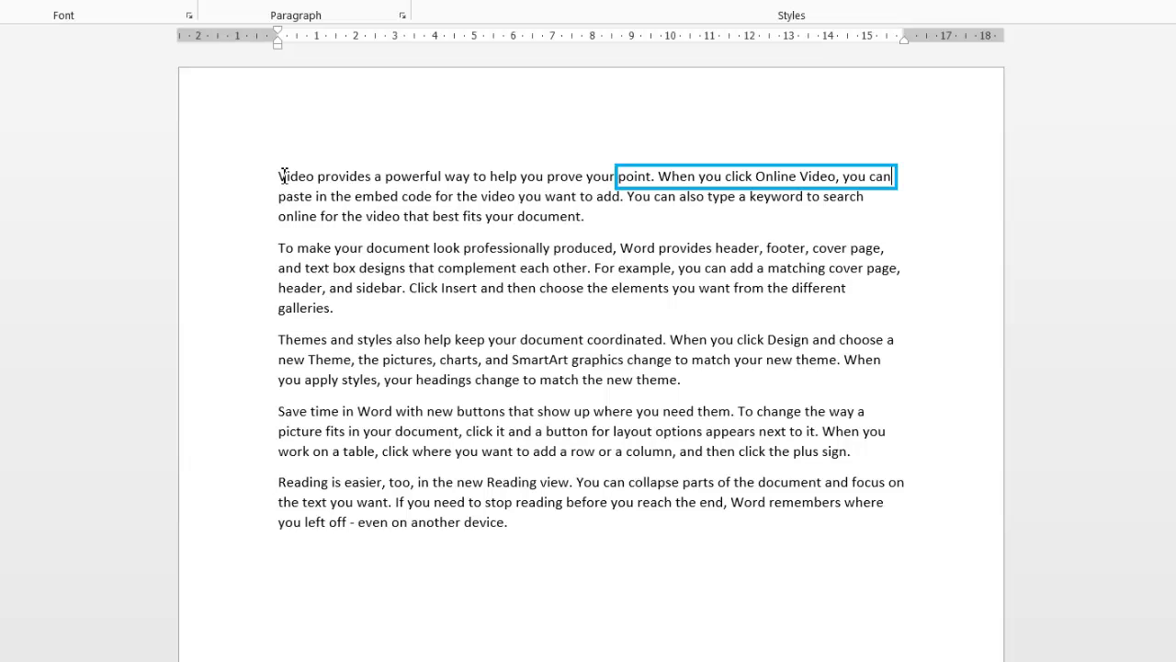
pyautogui.hotkey('capslock', 'F1')
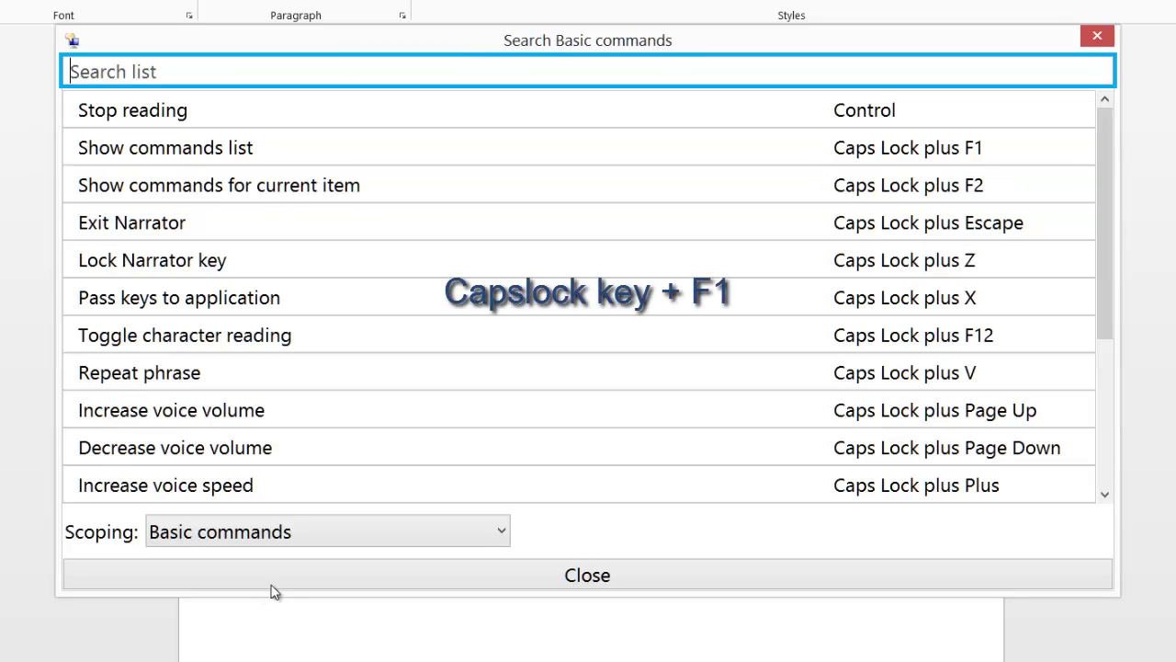
pyautogui.click(480, 533)
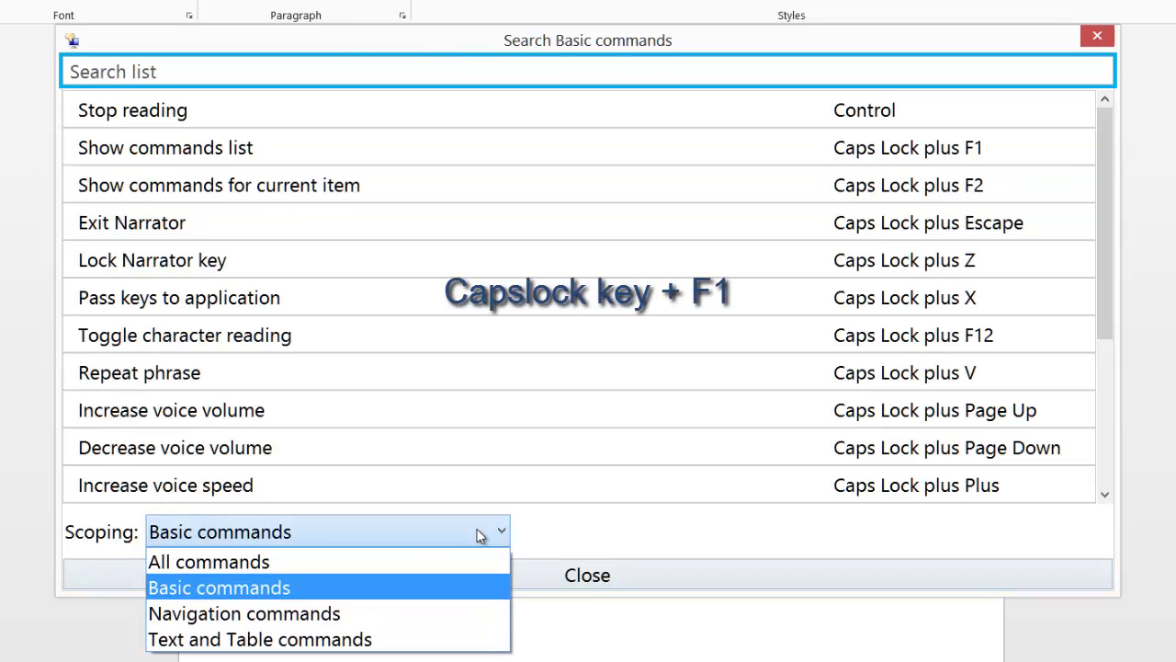
pyautogui.click(342, 639)
pyautogui.click(363, 533)
pyautogui.click(304, 588)
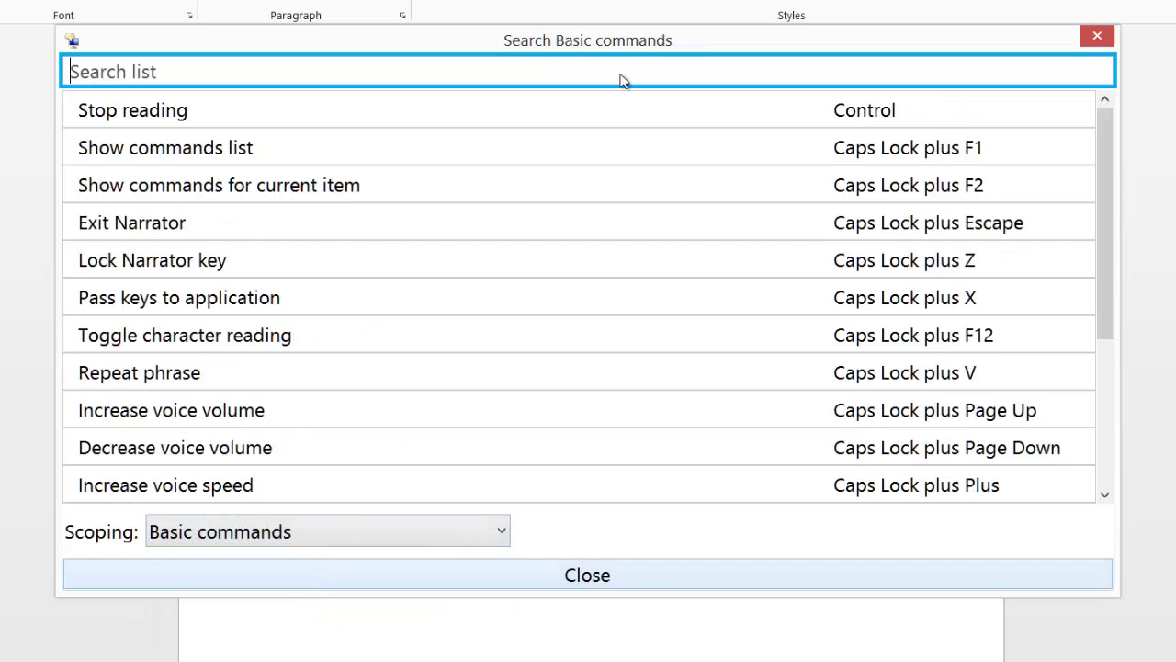
pyautogui.click(1093, 34)
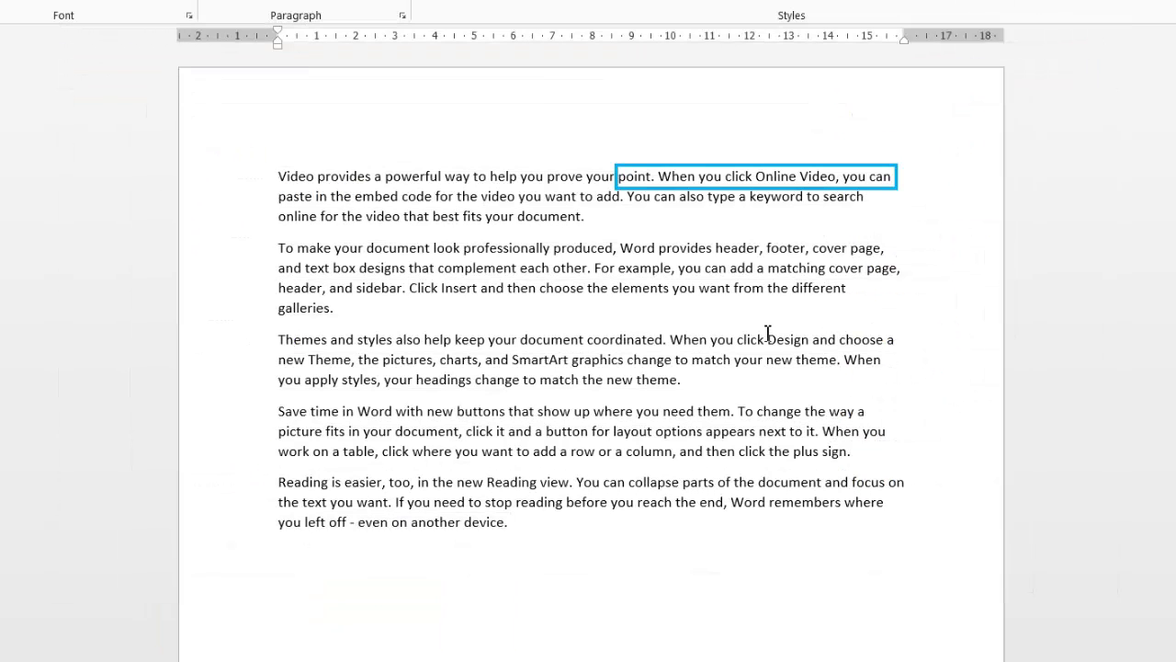